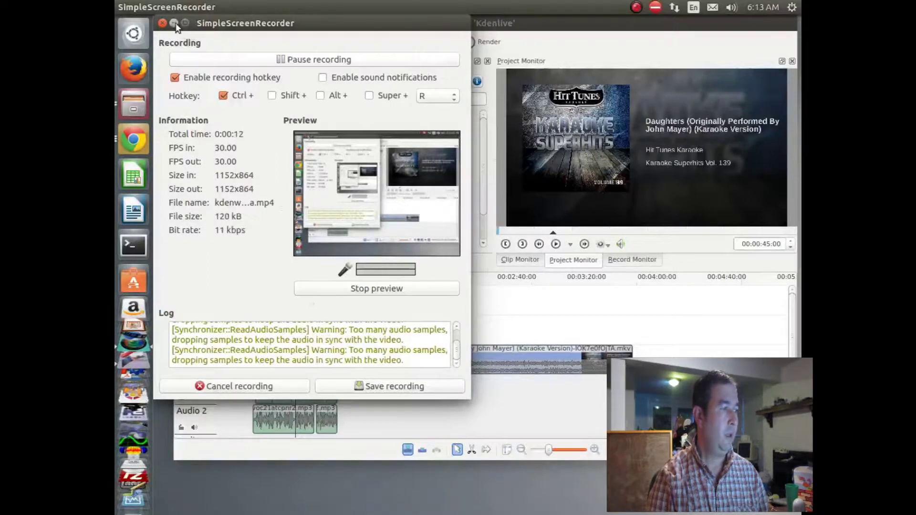
# Step: Minimize SimpleScreenRecorder to reveal the fathersvoc2aa.kdenlive project in Kdenlive
pyautogui.click(174, 24)
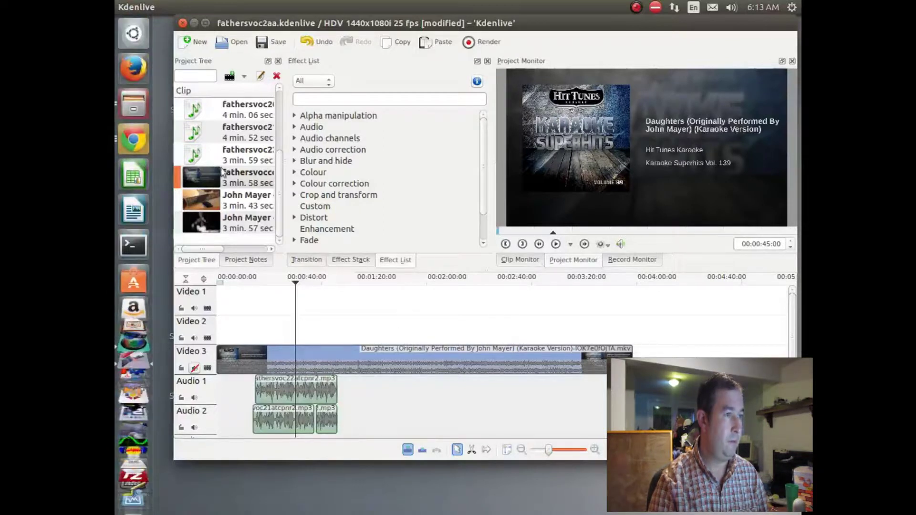
pyautogui.moveTo(242, 10)
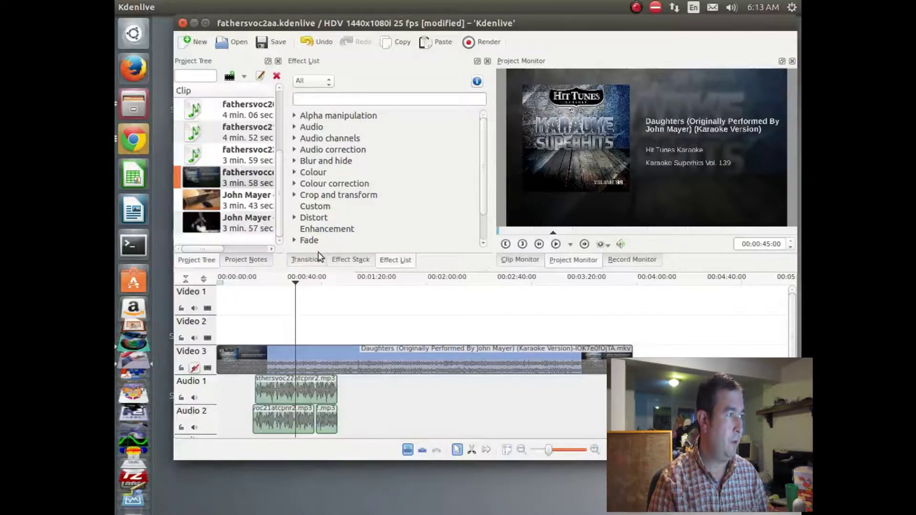
pyautogui.click(371, 80)
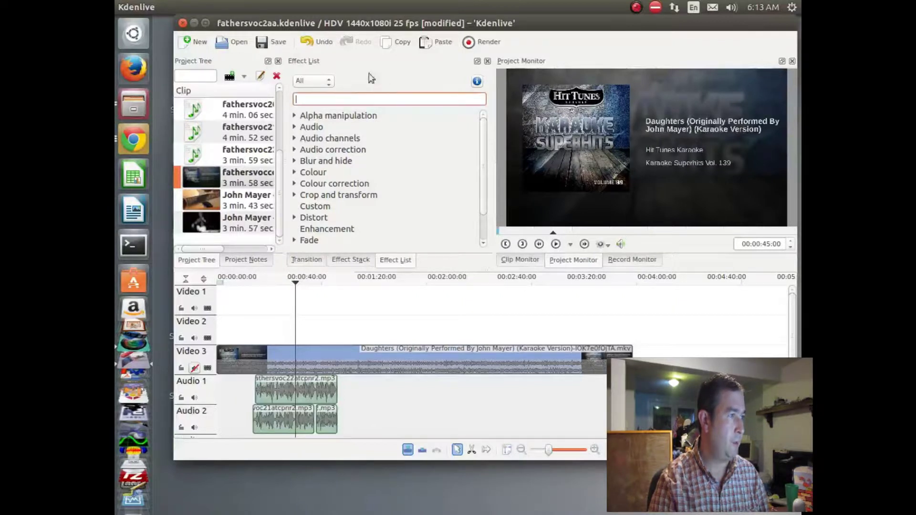
# Step: Float and re-dock the Effect List, then drag it into its own panel beside the Effect Stack
pyautogui.doubleClick(352, 66)
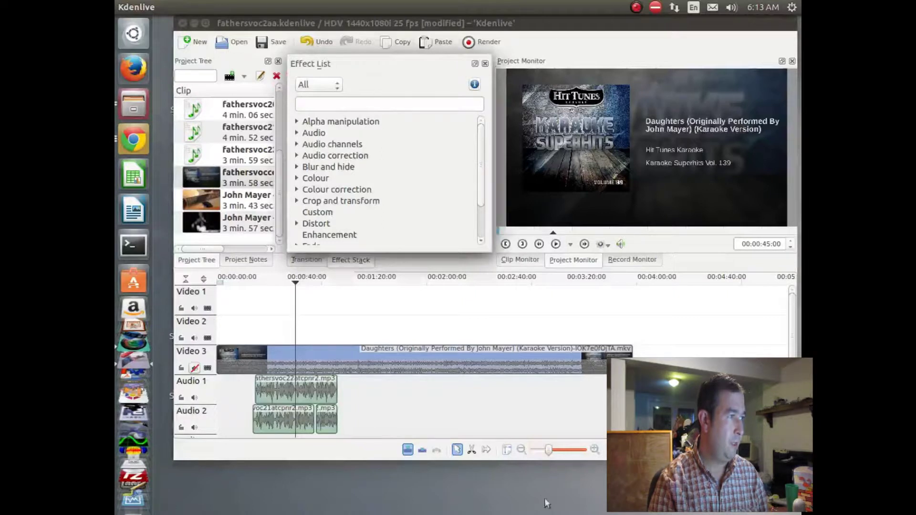
pyautogui.doubleClick(373, 66)
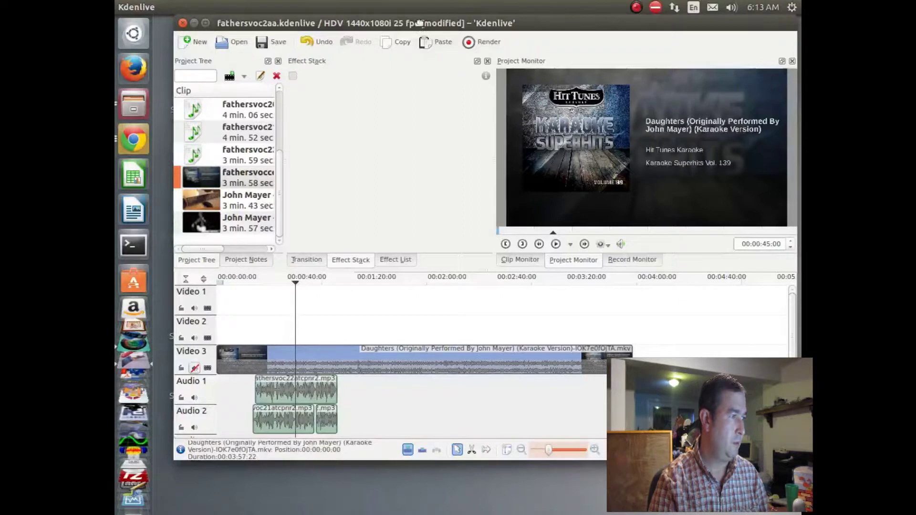
pyautogui.moveTo(419, 22); pyautogui.dragTo(417, 49)
pyautogui.click(401, 287)
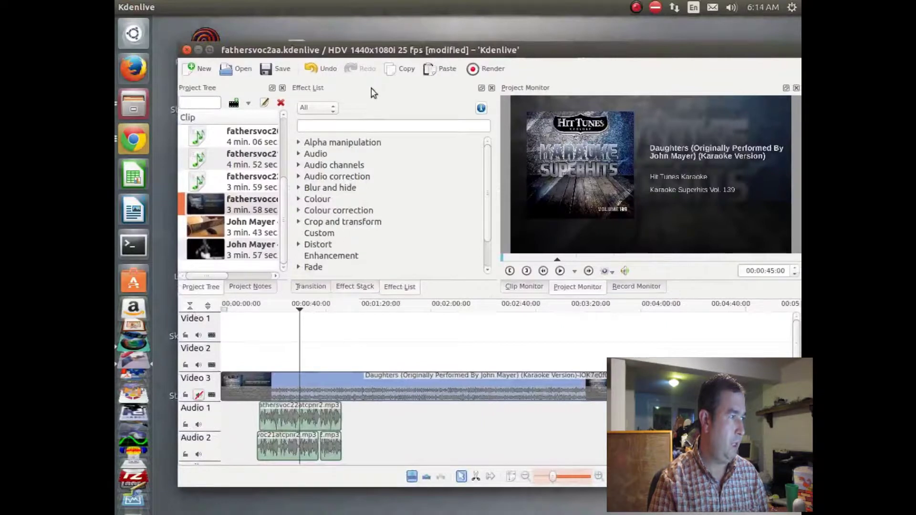
pyautogui.moveTo(371, 95); pyautogui.dragTo(486, 97)
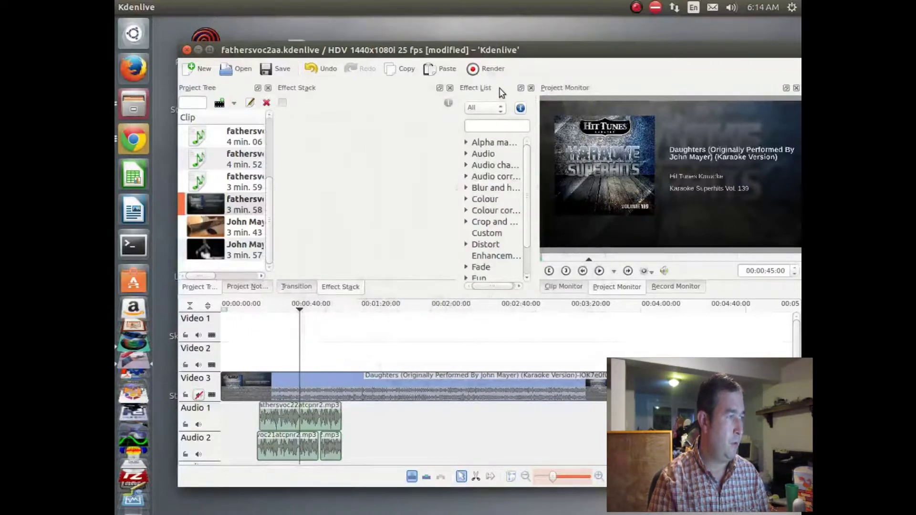
# Step: Tab the Effect List back with Transition and Effect Stack, leaving its effect categories showing
pyautogui.moveTo(497, 95)
pyautogui.mouseDown()
pyautogui.moveTo(477, 123)
pyautogui.moveTo(394, 118)
pyautogui.moveTo(334, 153)
pyautogui.moveTo(296, 148)
pyautogui.moveTo(404, 166)
pyautogui.moveTo(609, 164)
pyautogui.moveTo(439, 184)
pyautogui.moveTo(381, 119)
pyautogui.moveTo(365, 142)
pyautogui.moveTo(347, 139)
pyautogui.moveTo(491, 157)
pyautogui.moveTo(491, 93)
pyautogui.mouseUp()
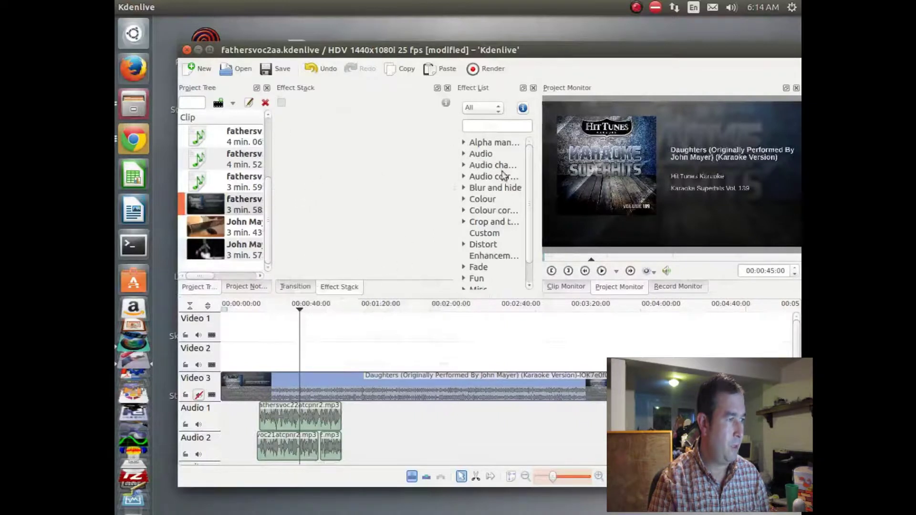
pyautogui.moveTo(453, 216)
pyautogui.mouseDown()
pyautogui.moveTo(417, 218)
pyautogui.moveTo(454, 212)
pyautogui.mouseUp()
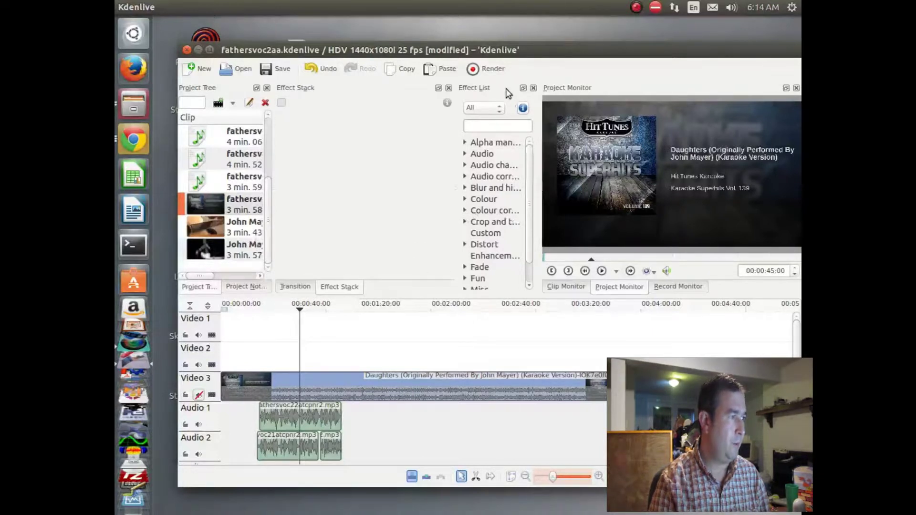
pyautogui.moveTo(505, 88); pyautogui.dragTo(403, 99)
pyautogui.moveTo(351, 87); pyautogui.dragTo(379, 129)
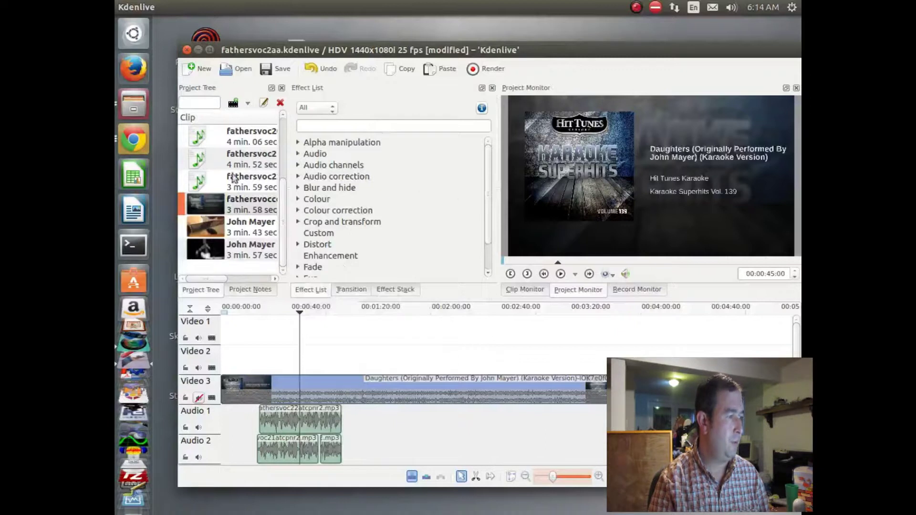
pyautogui.click(350, 290)
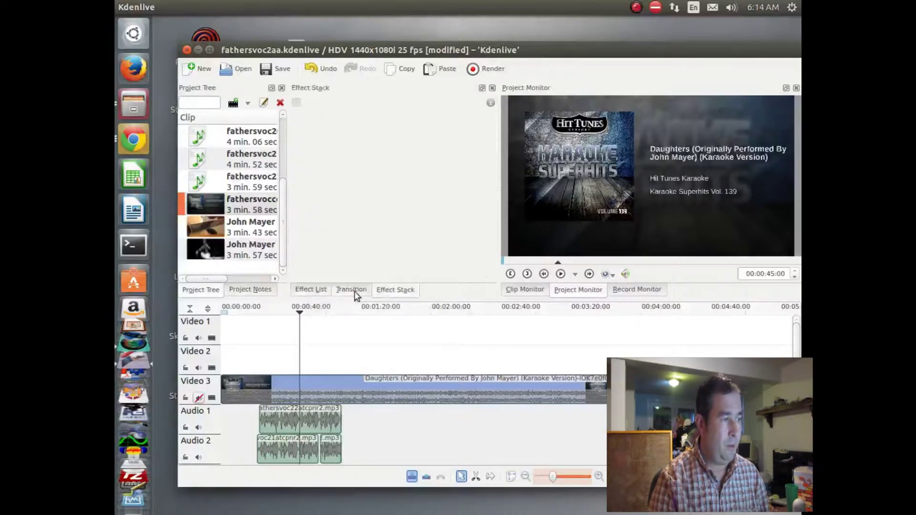
pyautogui.click(321, 291)
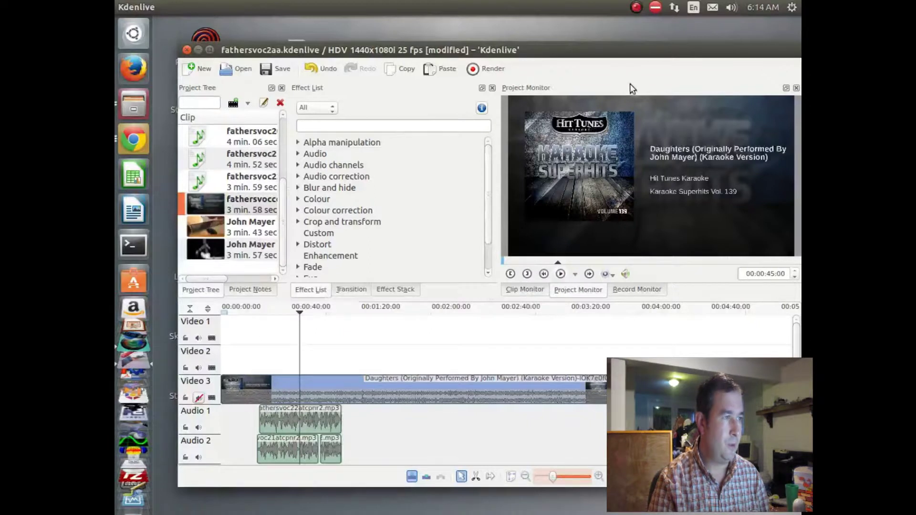
# Step: Float the Project Monitor, enlarge its preview, and re-dock it
pyautogui.moveTo(610, 93); pyautogui.dragTo(404, 39)
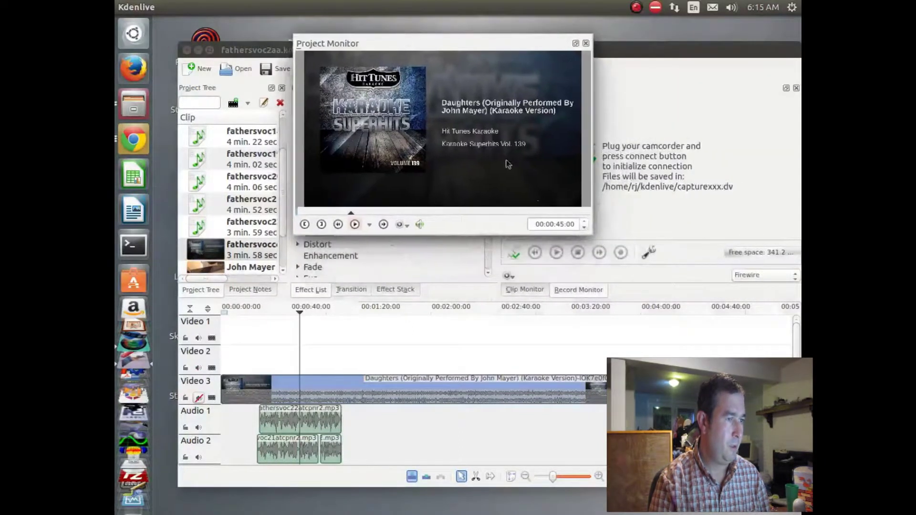
pyautogui.moveTo(589, 231); pyautogui.dragTo(639, 316)
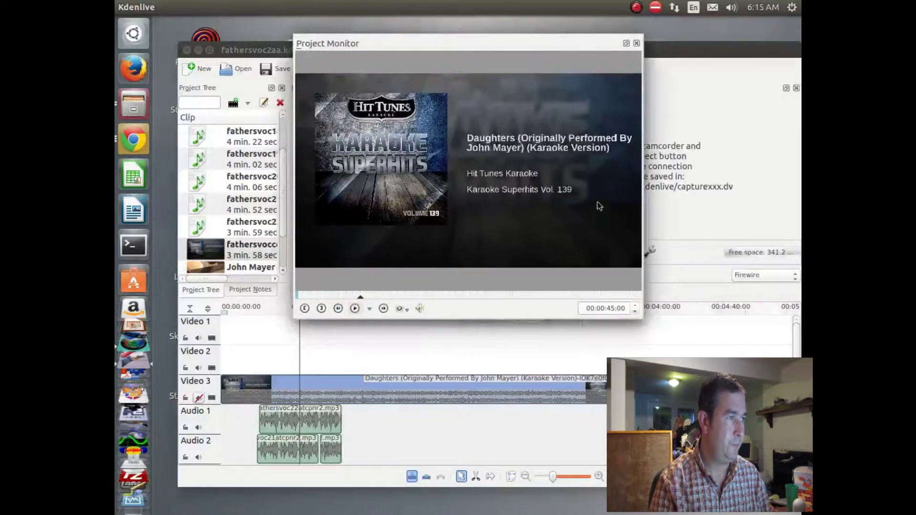
pyautogui.doubleClick(476, 43)
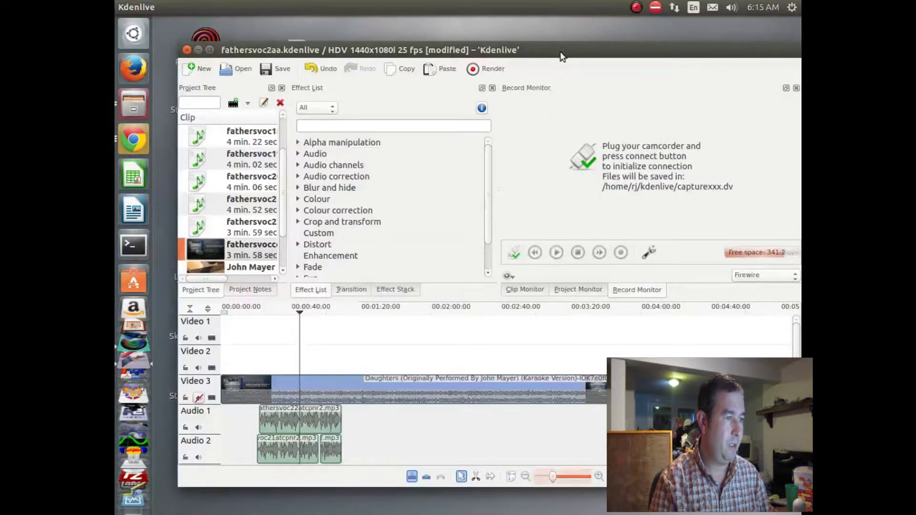
# Step: Switch among the monitor tabs and reposition the window until the Project Monitor shows the karaoke cover art
pyautogui.click(578, 289)
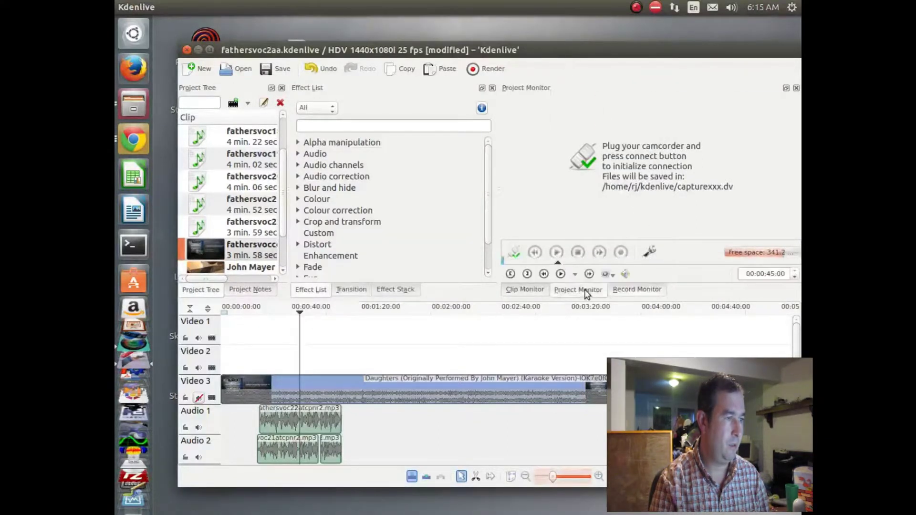
pyautogui.click(540, 291)
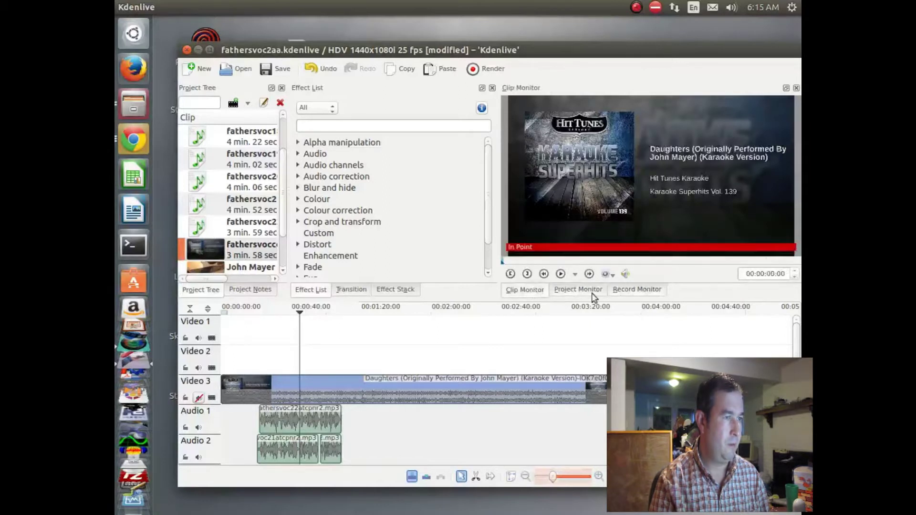
pyautogui.click(583, 292)
pyautogui.click(636, 290)
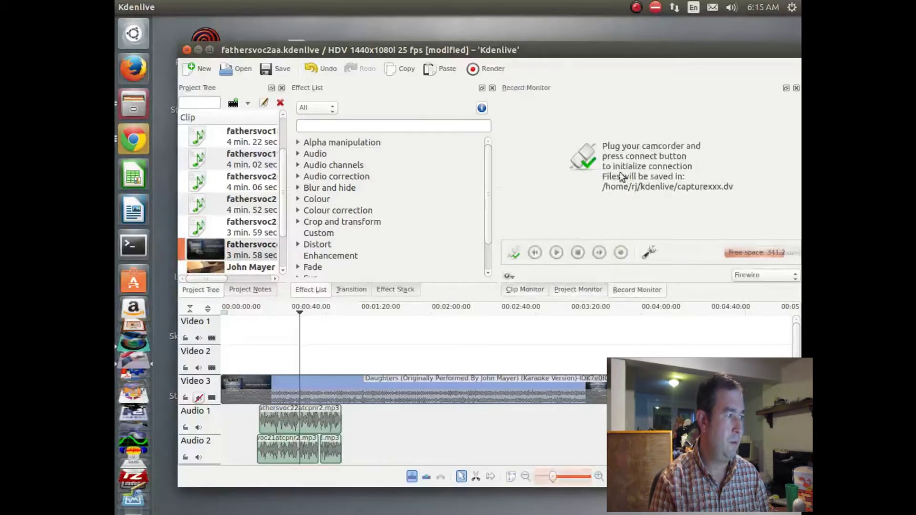
pyautogui.moveTo(576, 57); pyautogui.dragTo(559, 65)
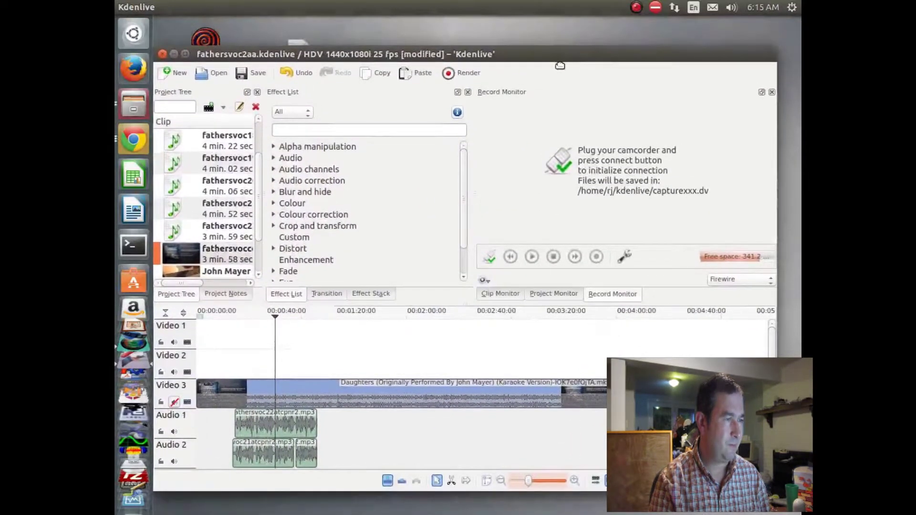
pyautogui.click(554, 293)
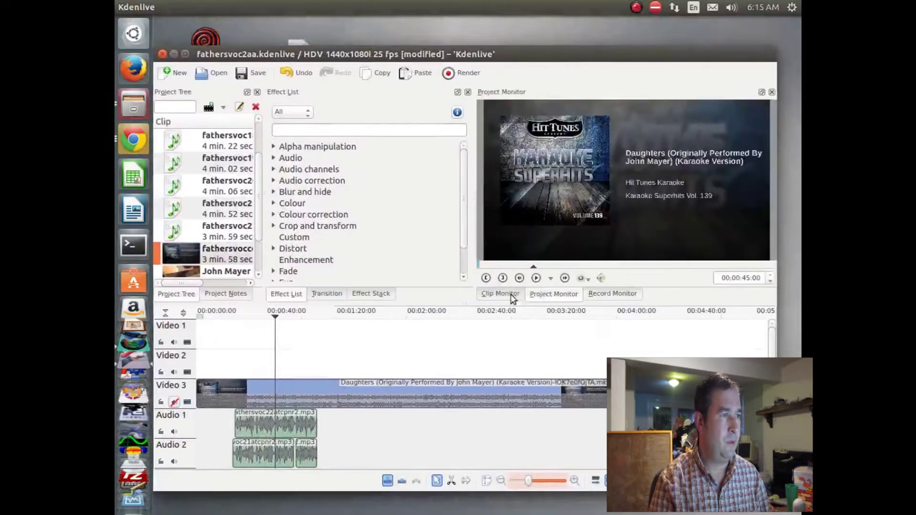
pyautogui.moveTo(556, 56); pyautogui.dragTo(553, 51)
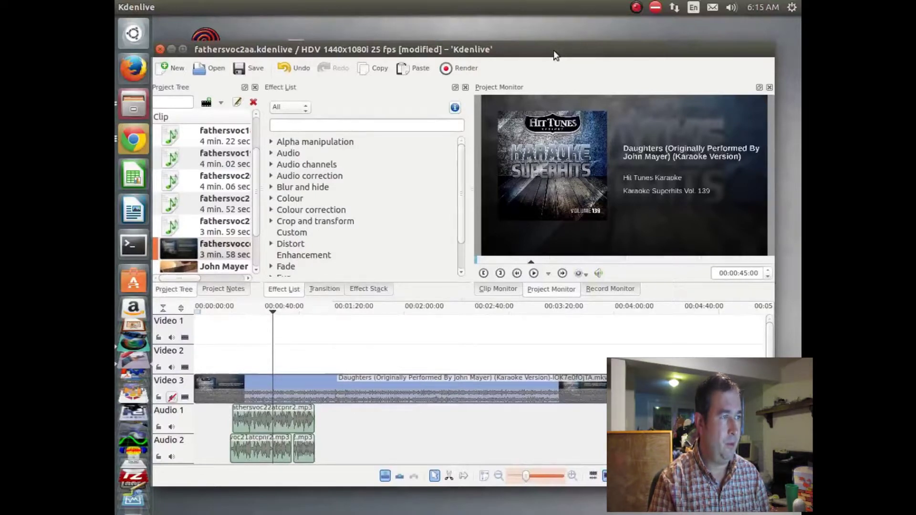
# Step: Float the Project Monitor and return it to the tab group beside Clip and Record Monitor
pyautogui.doubleClick(574, 87)
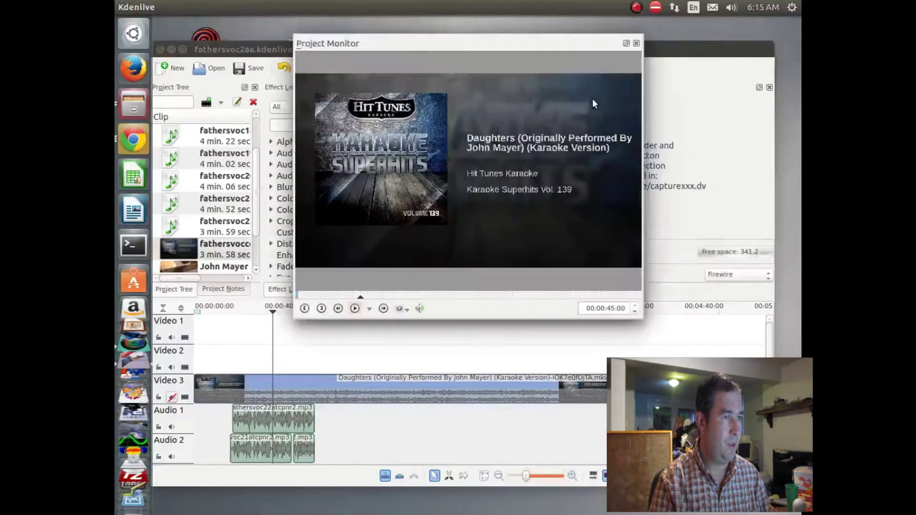
pyautogui.moveTo(531, 48); pyautogui.dragTo(570, 169)
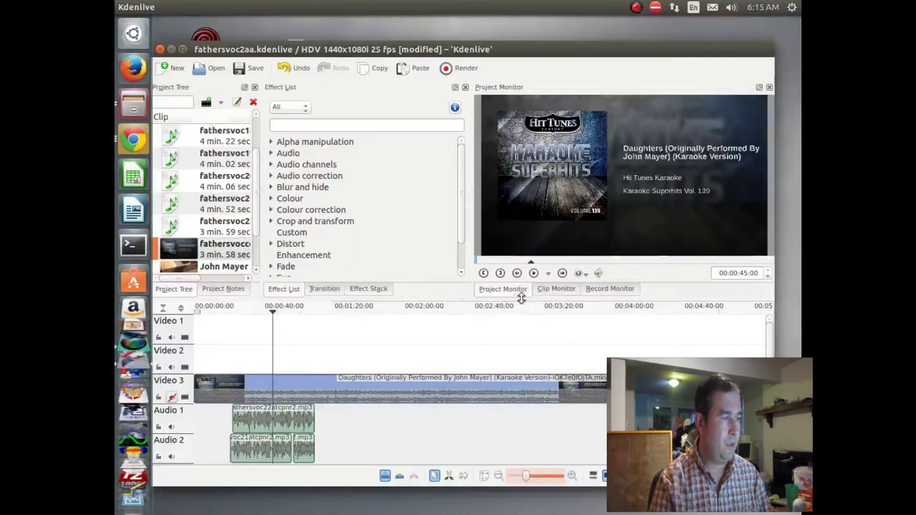
pyautogui.click(555, 289)
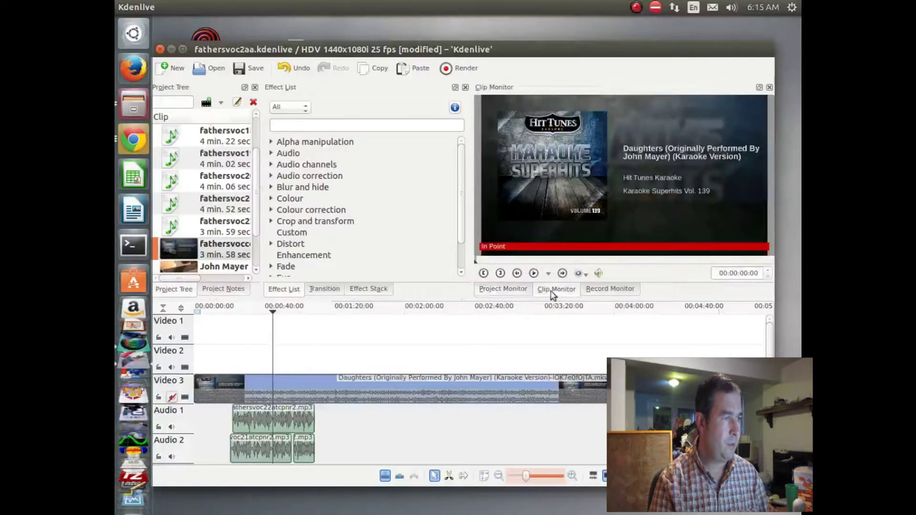
pyautogui.click(514, 290)
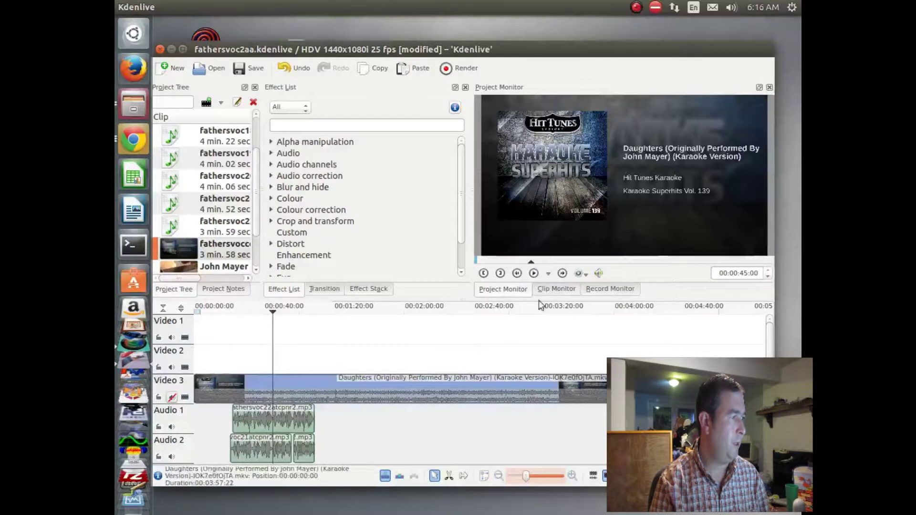
# Step: Switch to the Clip Monitor, select the karaoke video clip in the project bin, and scroll the list to the top
pyautogui.click(555, 289)
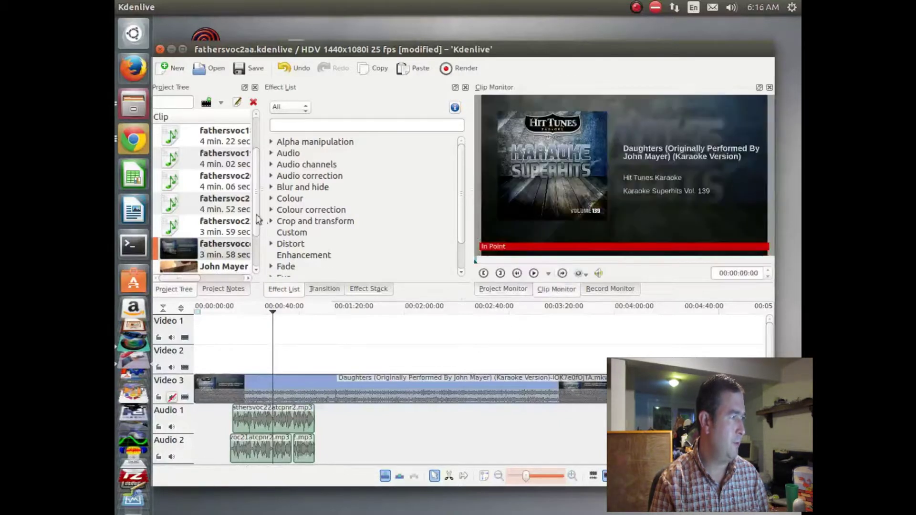
pyautogui.click(237, 248)
pyautogui.scroll(-2, 238, 246)
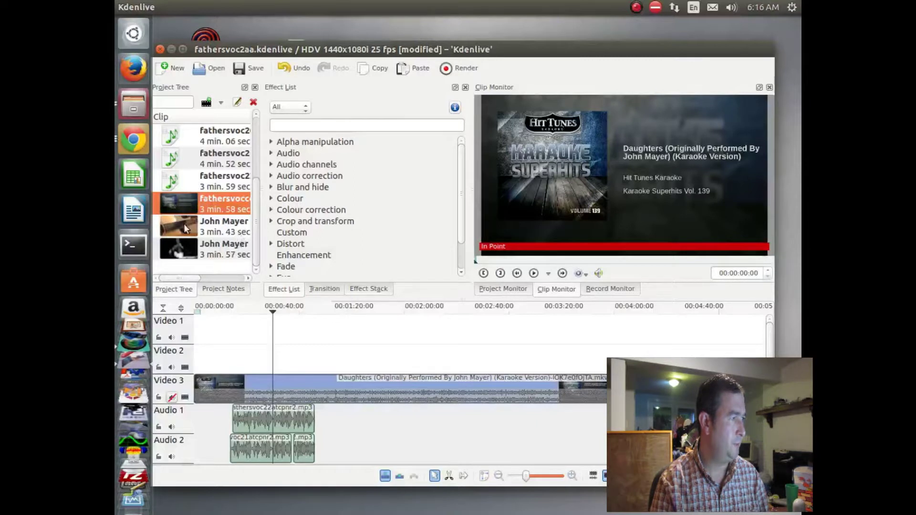
pyautogui.moveTo(258, 200); pyautogui.dragTo(258, 170)
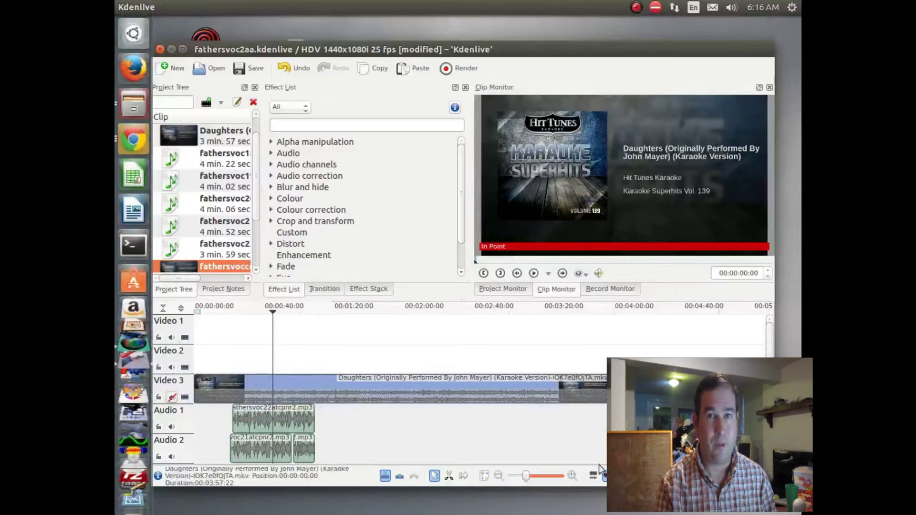
pyautogui.scroll(-3, 114, 174)
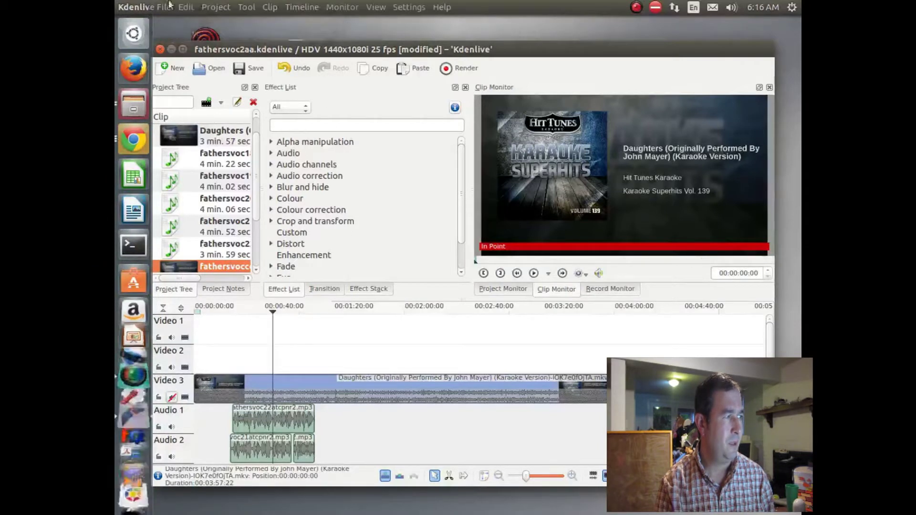
pyautogui.scroll(-3, 115, 439)
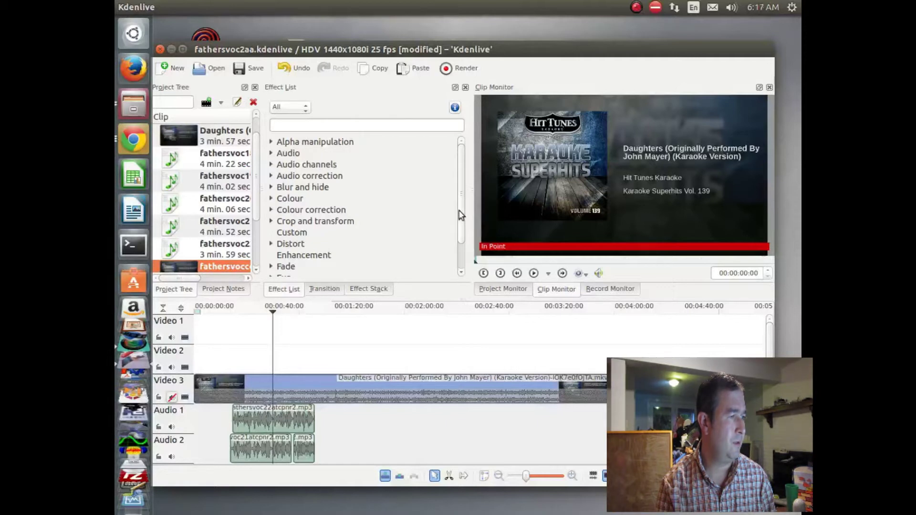
pyautogui.moveTo(459, 213); pyautogui.dragTo(455, 249)
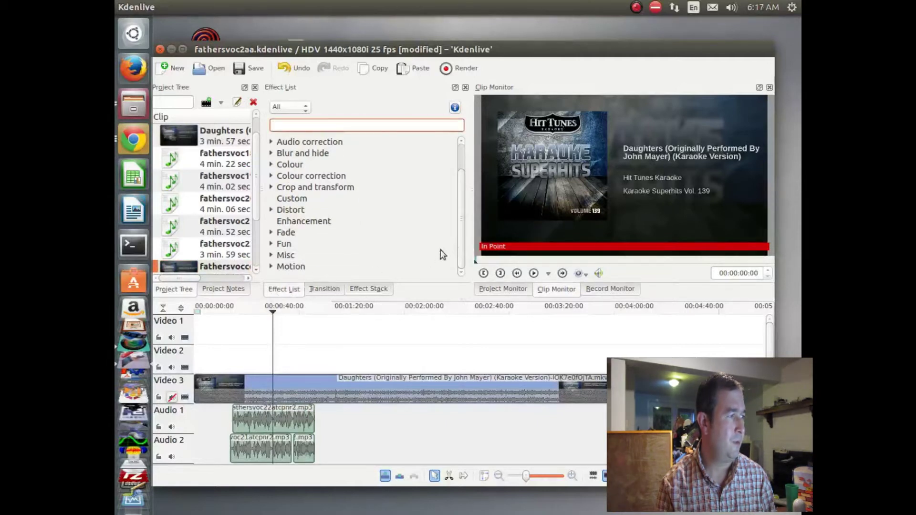
pyautogui.scroll(1, 459, 248)
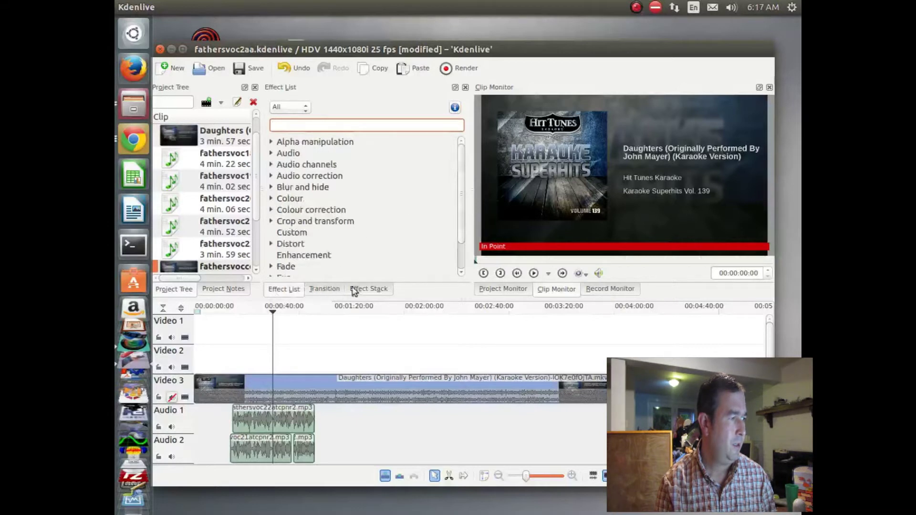
pyautogui.click(367, 289)
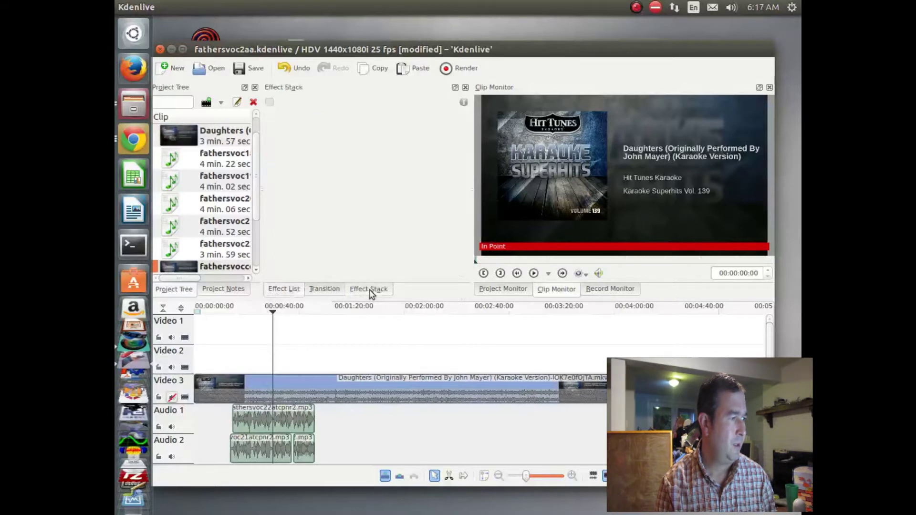
pyautogui.click(292, 289)
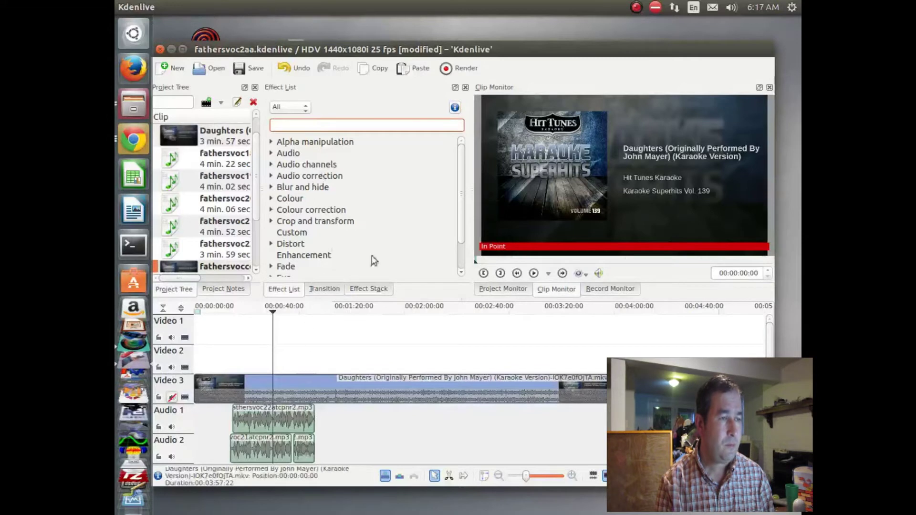